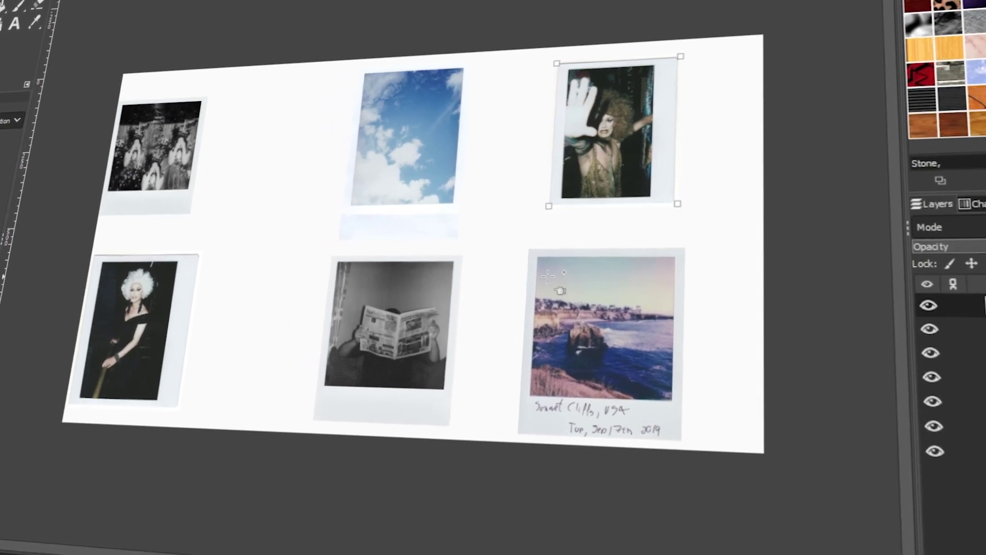
pyautogui.keyDown('shift'); pyautogui.click(548, 275); pyautogui.keyUp('shift')
pyautogui.click(2, 143)
pyautogui.click(422, 343)
pyautogui.keyDown('shift'); pyautogui.click(135, 332); pyautogui.keyUp('shift')
pyautogui.keyDown('shift'); pyautogui.click(640, 341); pyautogui.keyUp('shift')
pyautogui.click(2, 160)
pyautogui.click(169, 158)
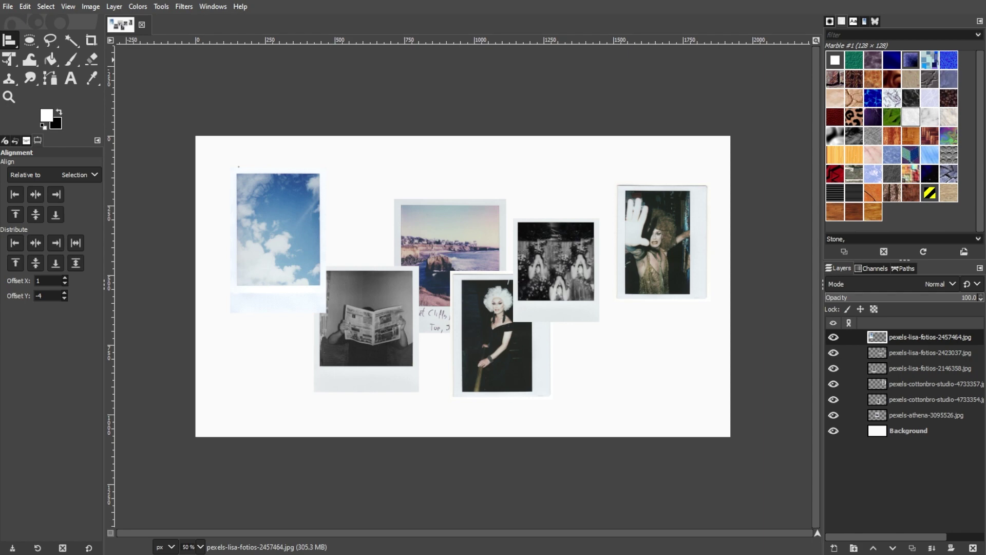
# Activate the Alignment tool and select all six photo layers on the canvas as alignment targets.
pyautogui.click(9, 44)
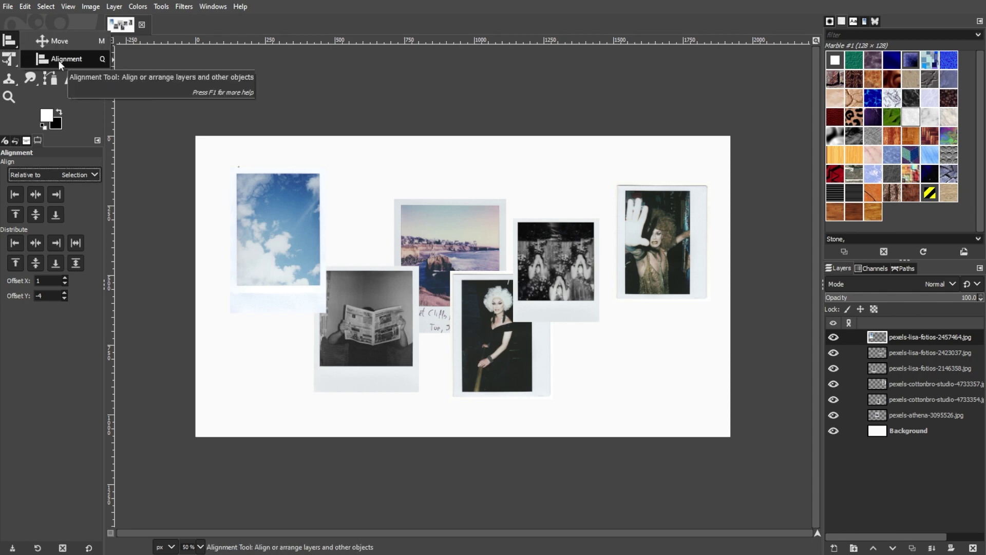
pyautogui.click(59, 60)
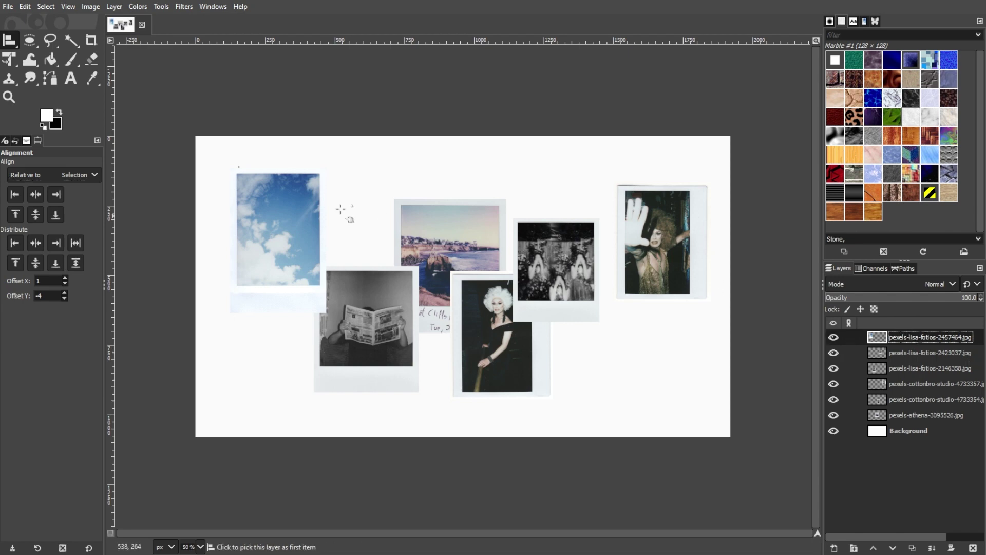
pyautogui.keyDown('shift'); pyautogui.click(273, 208); pyautogui.keyUp('shift')
pyautogui.keyDown('shift'); pyautogui.click(457, 244); pyautogui.keyUp('shift')
pyautogui.keyDown('shift'); pyautogui.click(374, 299); pyautogui.keyUp('shift')
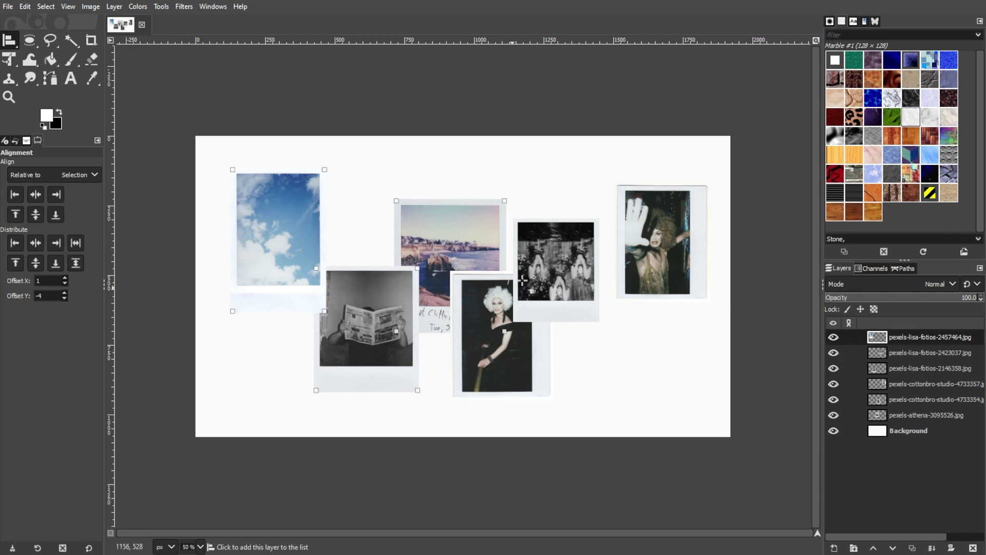
pyautogui.keyDown('shift'); pyautogui.click(523, 280); pyautogui.keyUp('shift')
pyautogui.keyDown('shift'); pyautogui.click(474, 378); pyautogui.keyUp('shift')
pyautogui.keyDown('shift'); pyautogui.click(673, 246); pyautogui.keyUp('shift')
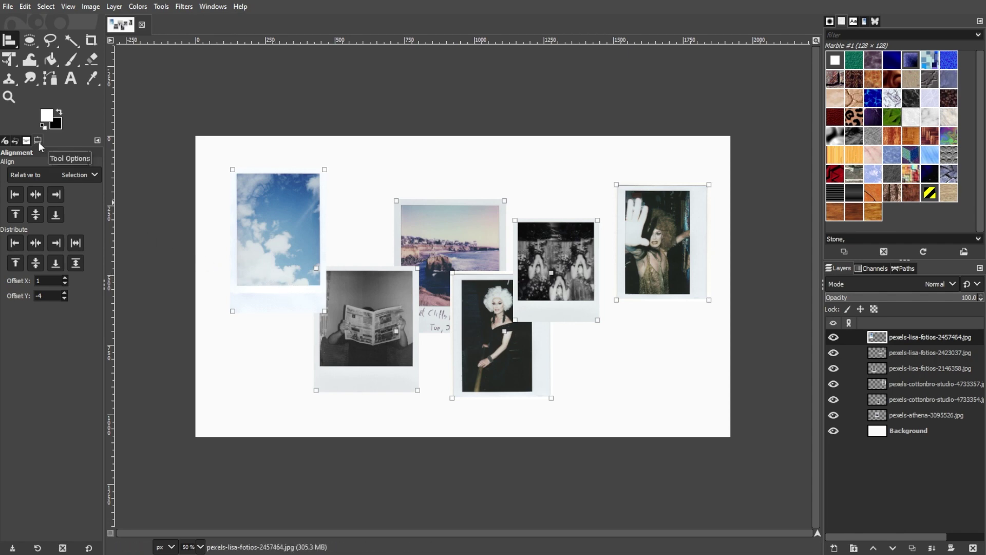
# Try the left-edge, horizontal-centre and right-edge alignments on the six photos, relative to Selection.
pyautogui.click(36, 175)
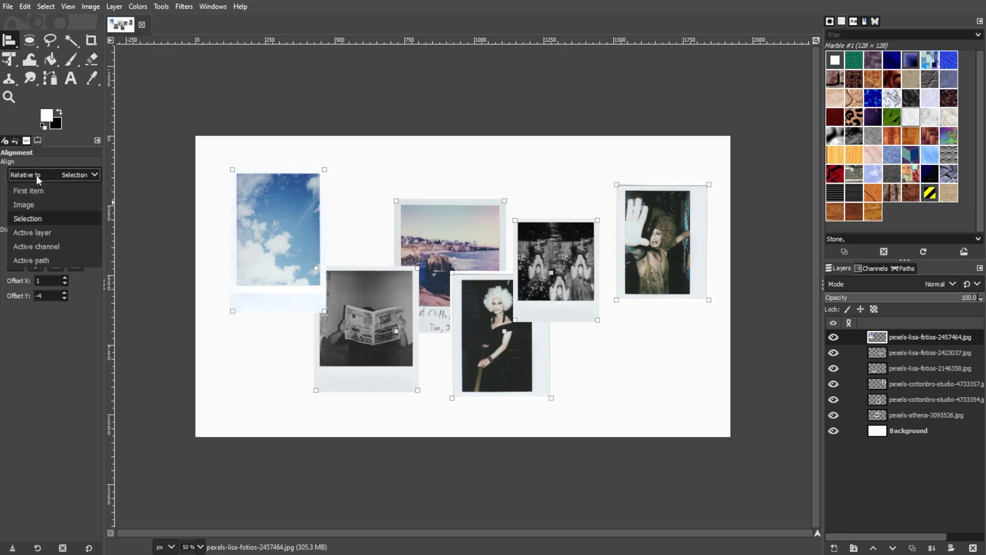
pyautogui.click(44, 218)
pyautogui.click(14, 195)
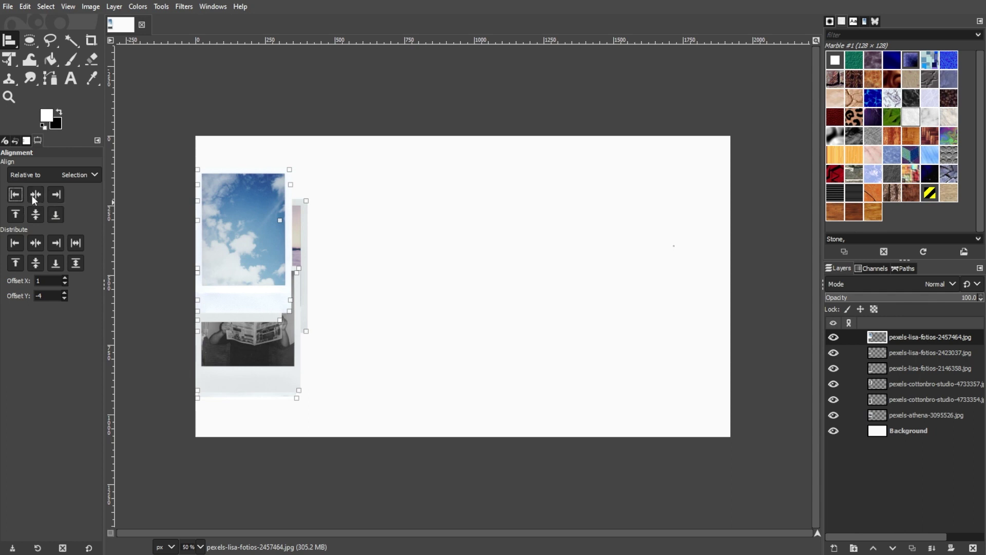
pyautogui.click(36, 195)
pyautogui.click(56, 199)
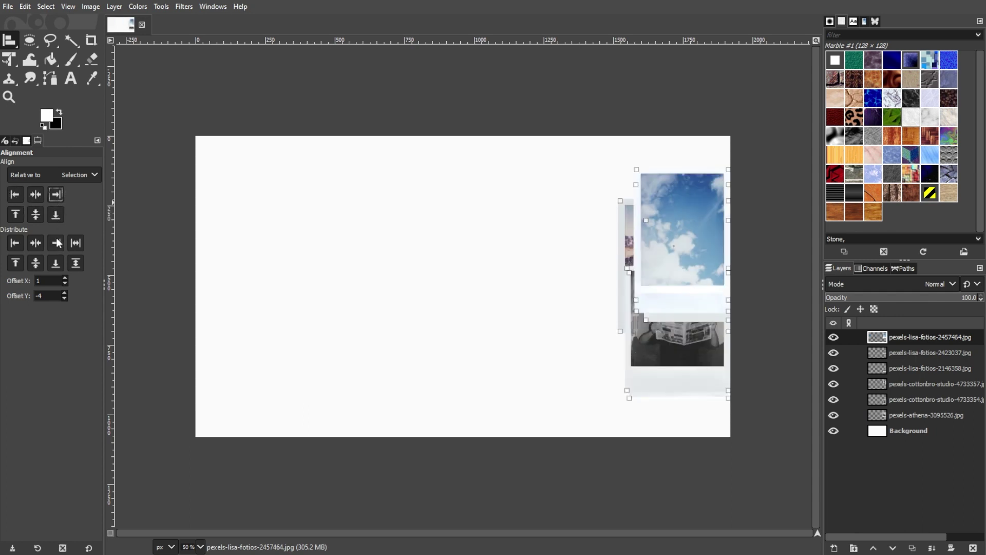
# Try the vertical-middle and top-edge alignments on the six selected photos, ending with the vertical middle.
pyautogui.click(36, 214)
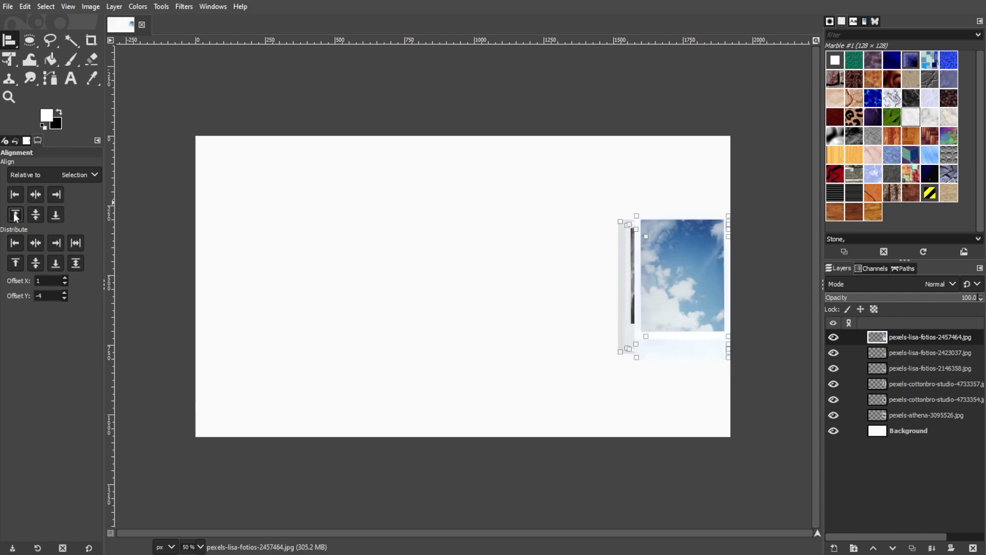
pyautogui.click(14, 214)
pyautogui.click(36, 215)
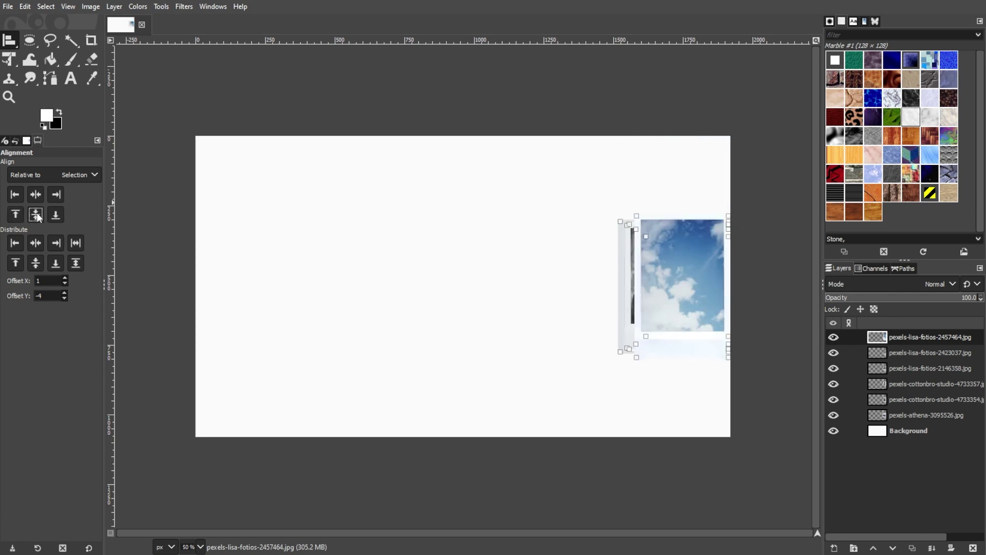
# Try the horizontal and vertical distribution options on the selected photos, ending with the distribution of their top edges.
pyautogui.click(36, 243)
pyautogui.click(56, 245)
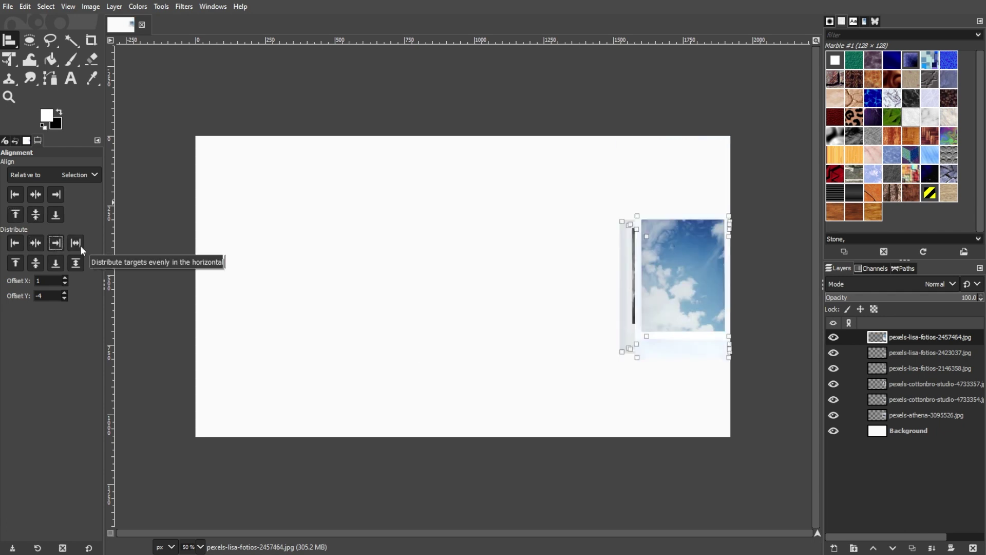
pyautogui.click(15, 244)
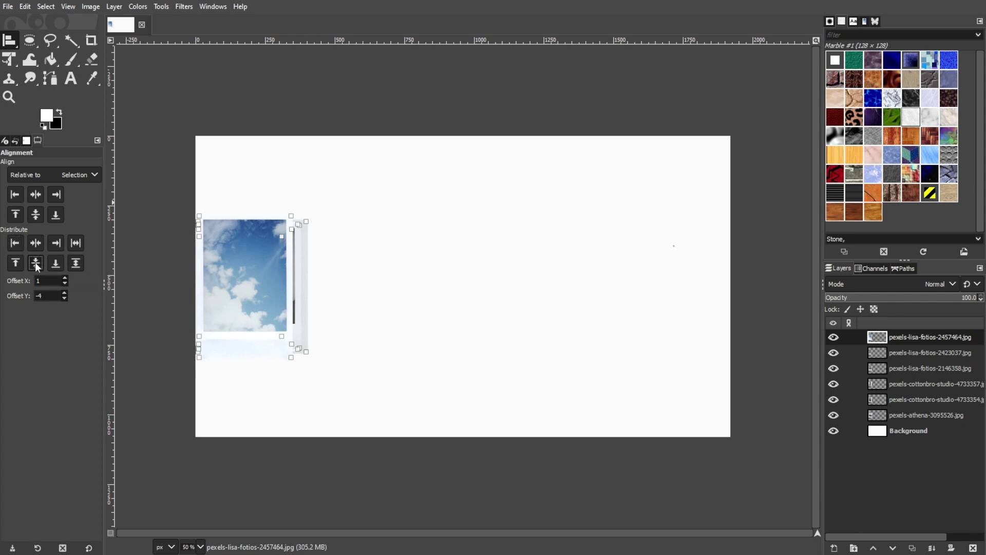
pyautogui.click(75, 263)
pyautogui.click(18, 262)
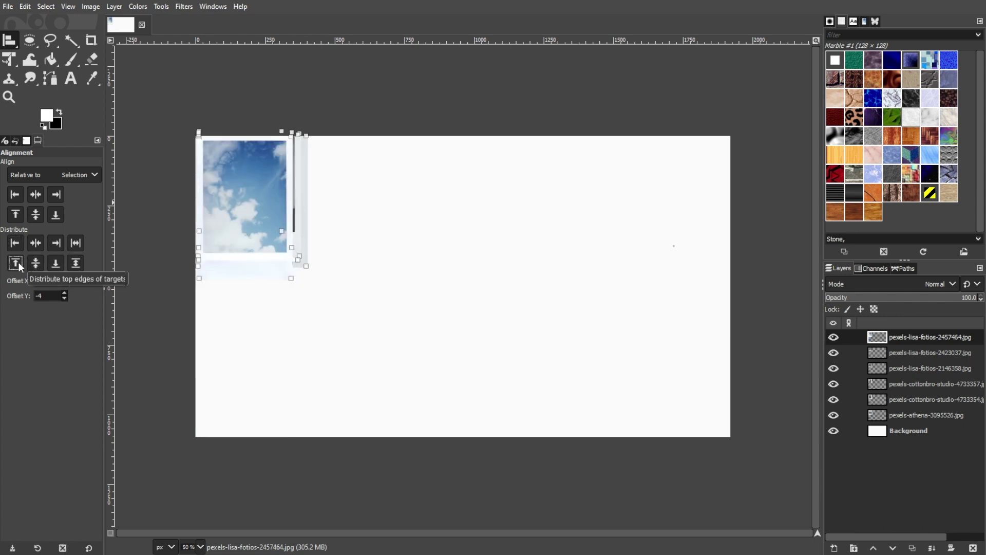
# Stack the photos in the canvas centre by distributing their horizontal centres and aligning them to the vertical middle.
pyautogui.click(36, 242)
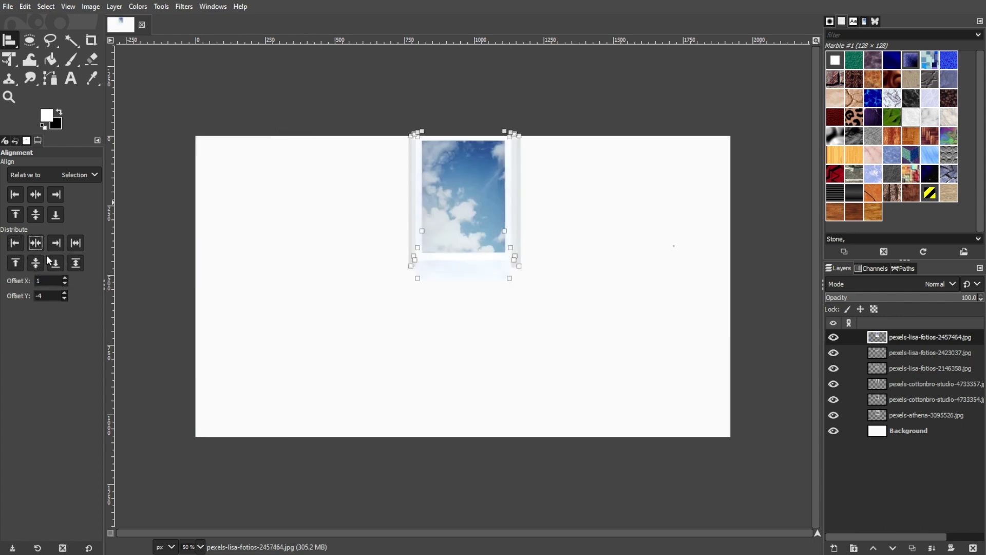
pyautogui.click(35, 216)
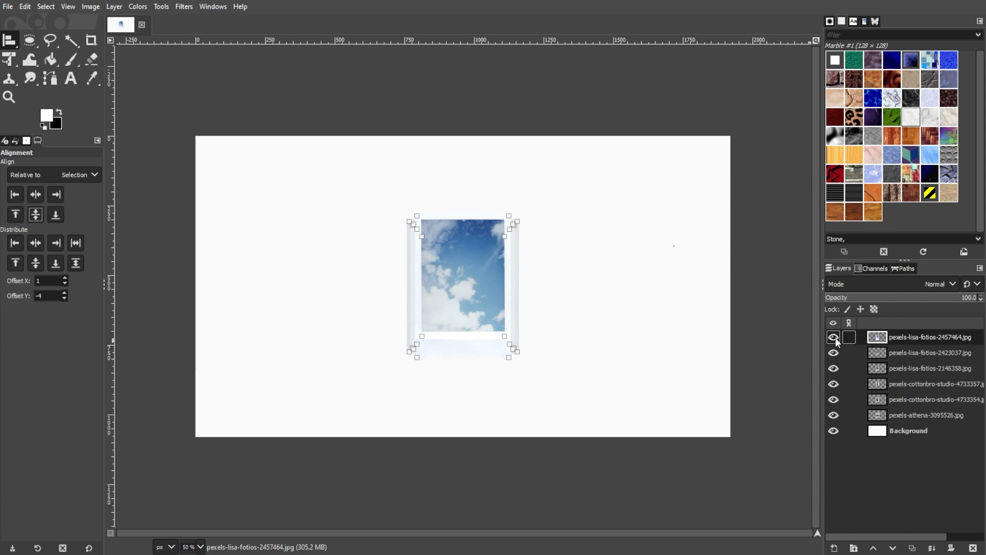
# Bring up the Layers dialog and check the stacked photos by temporarily hiding the two topmost layers.
pyautogui.click(218, 7)
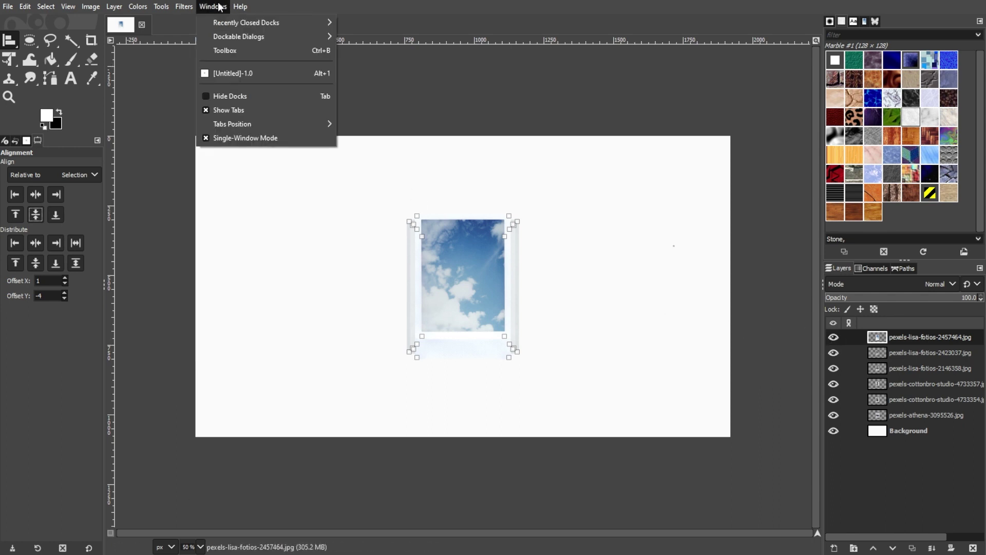
pyautogui.moveTo(220, 35)
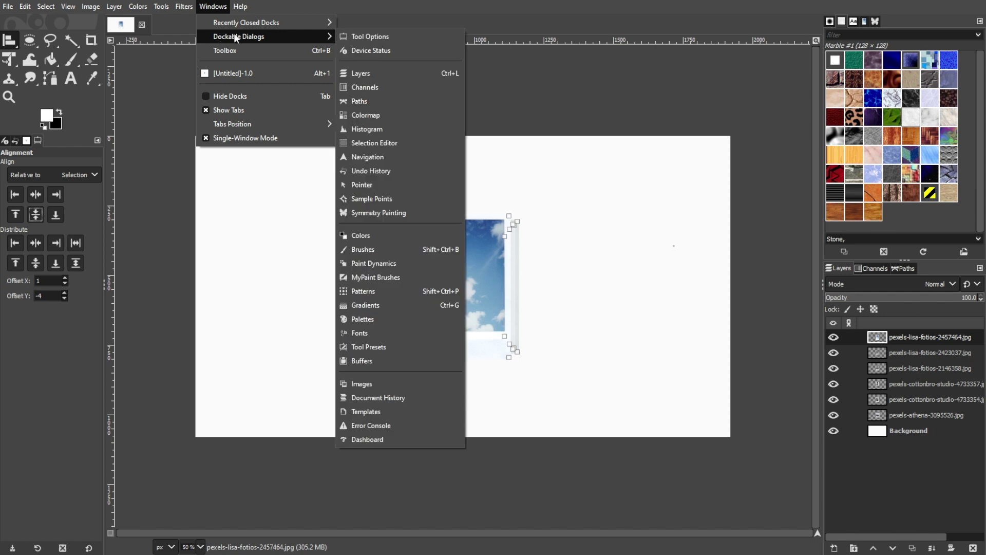
pyautogui.click(364, 72)
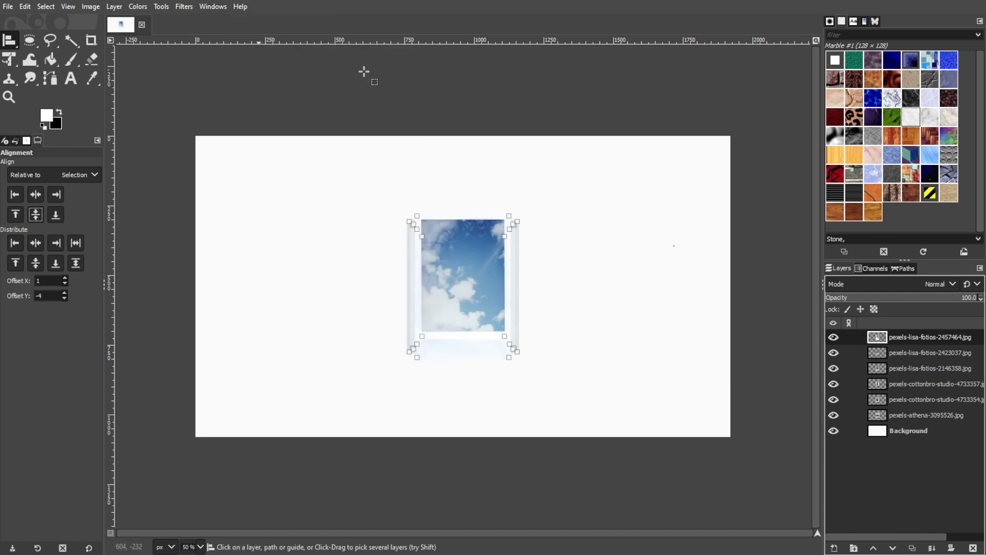
pyautogui.click(834, 339)
pyautogui.click(832, 353)
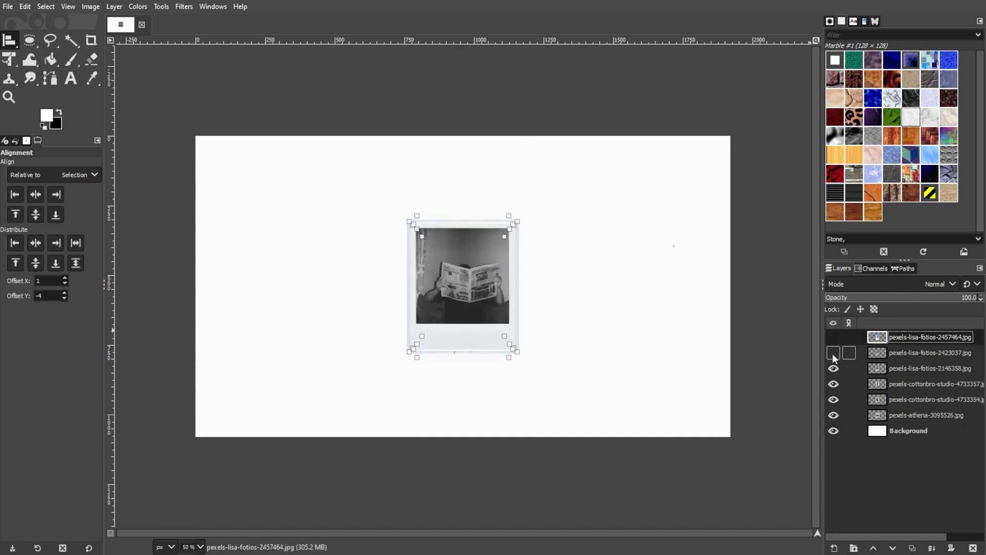
pyautogui.click(832, 340)
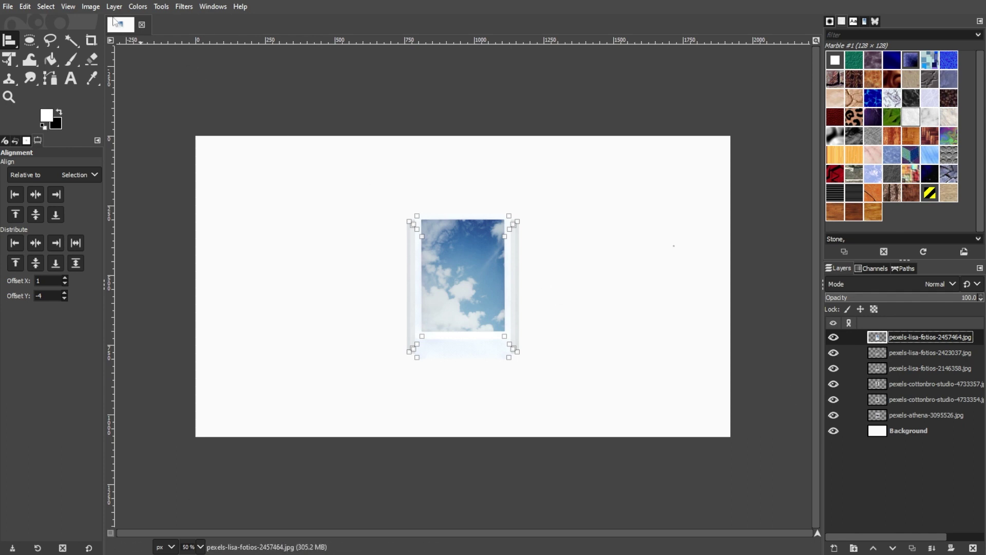
# Try Align Visible Layers with the horizontal style Fill (left to right), and undo the alignment.
pyautogui.click(92, 8)
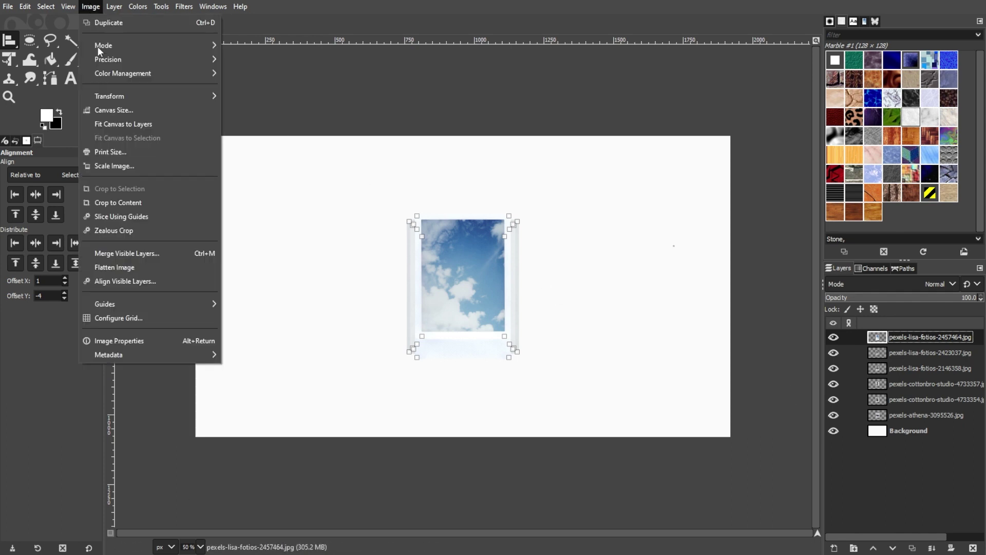
pyautogui.click(126, 281)
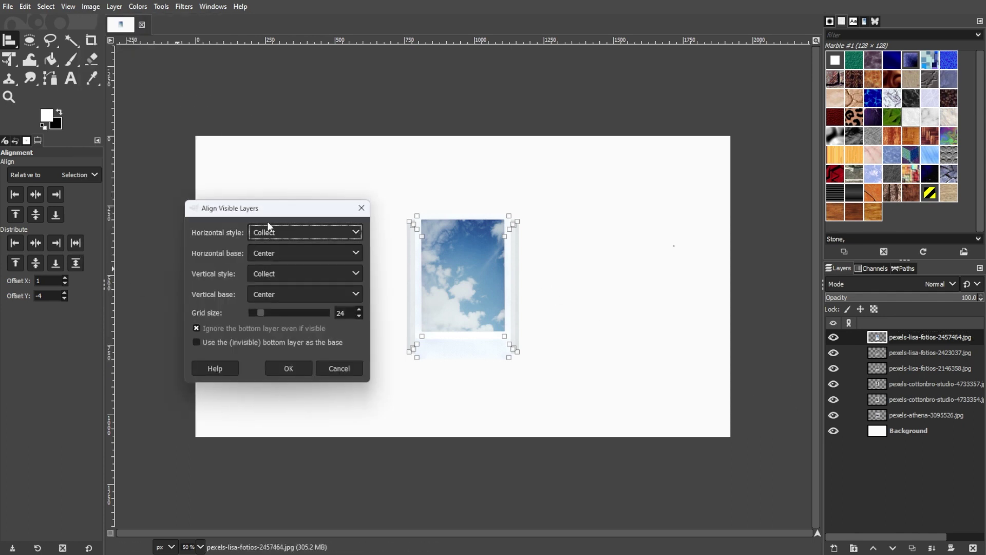
pyautogui.moveTo(274, 209); pyautogui.dragTo(192, 134)
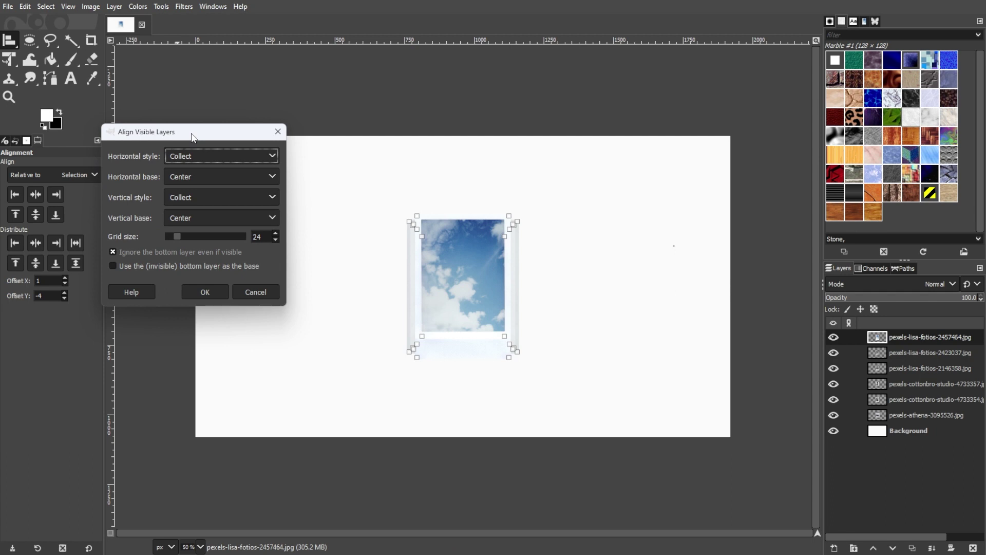
pyautogui.click(187, 157)
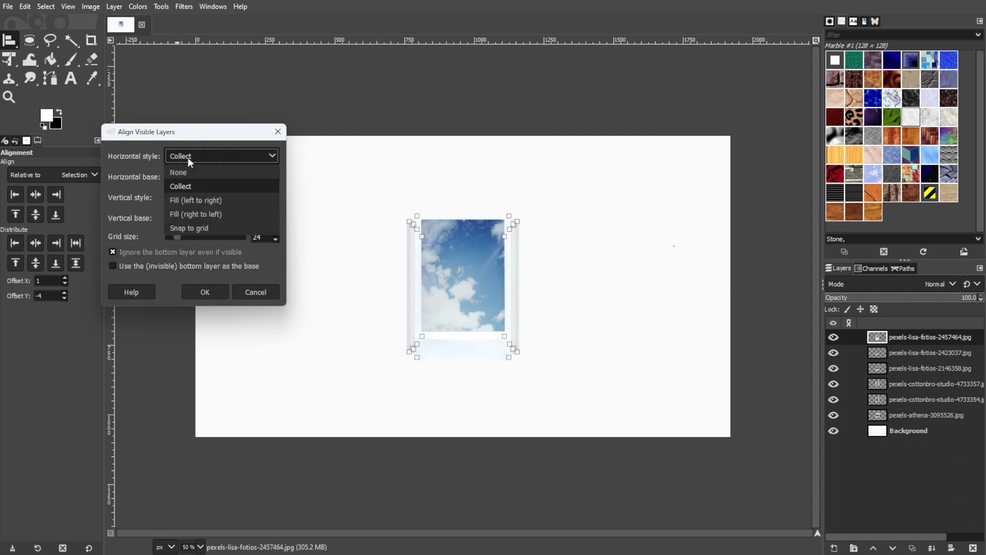
pyautogui.click(193, 198)
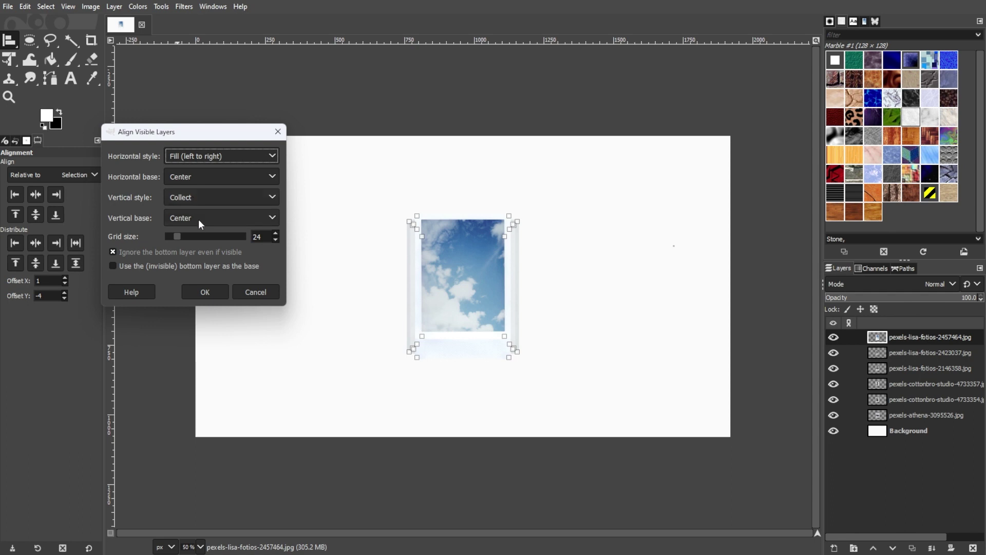
pyautogui.click(205, 294)
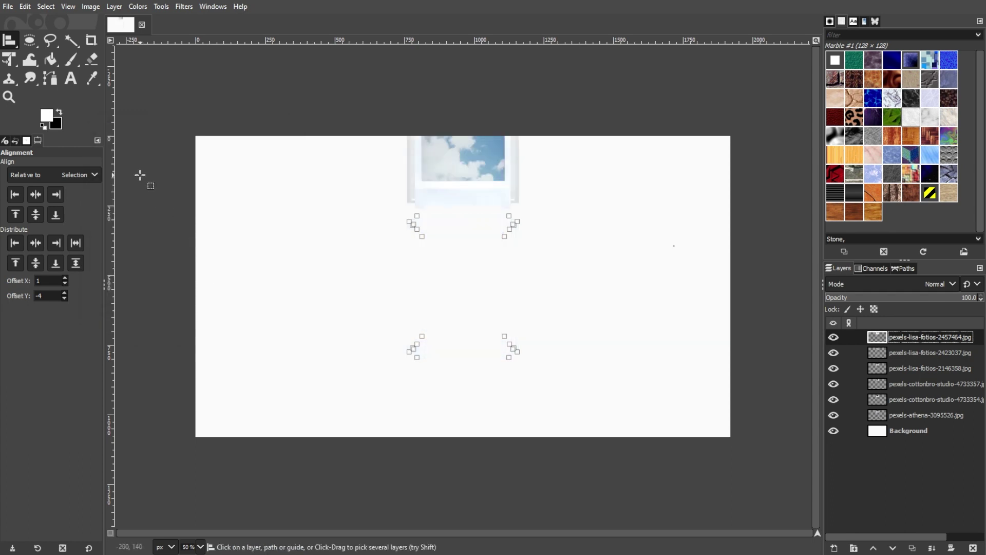
pyautogui.hotkey('ctrl', 'z')
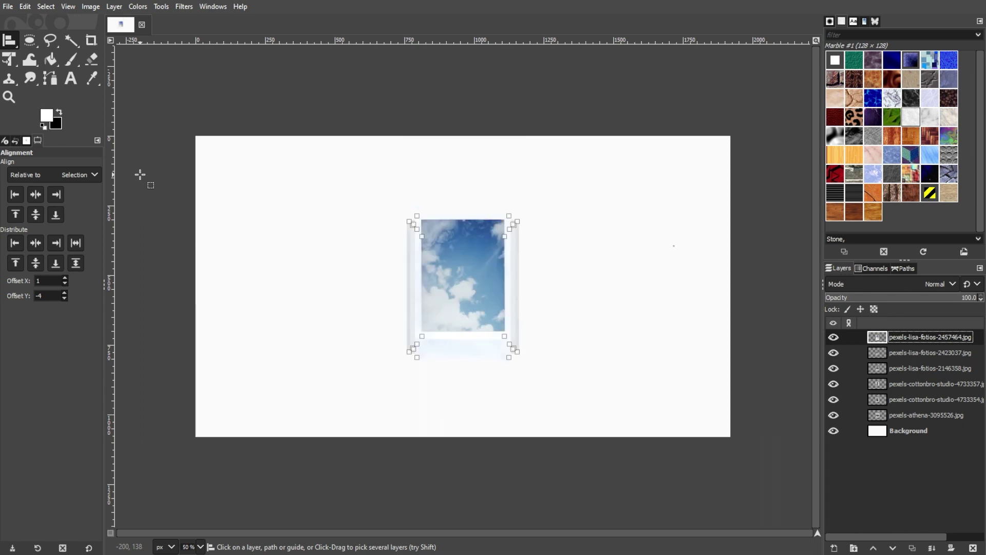
# Align the visible layers using Fill (left to right) from the left edge horizontally and Snap to grid from the top edge vertically.
pyautogui.click(90, 7)
pyautogui.click(147, 284)
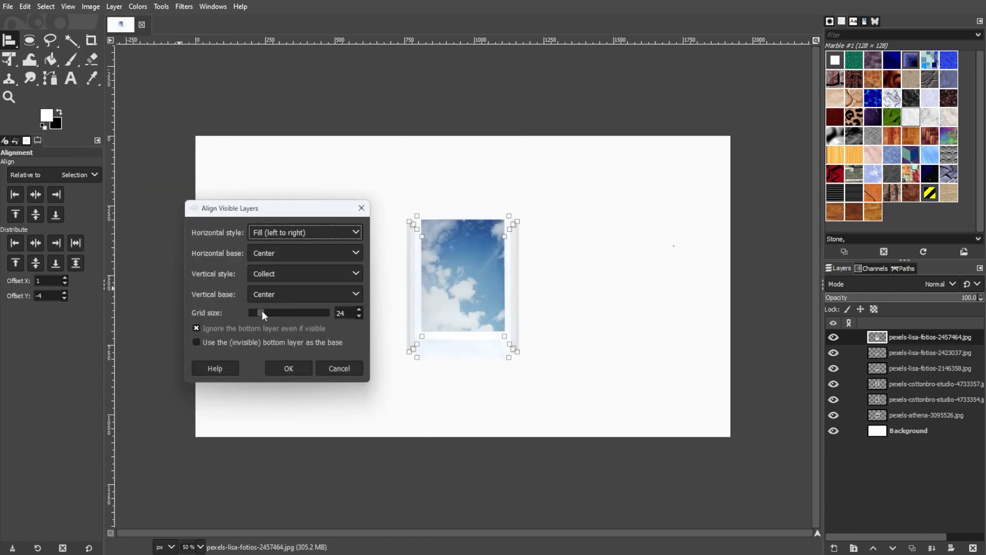
pyautogui.click(204, 329)
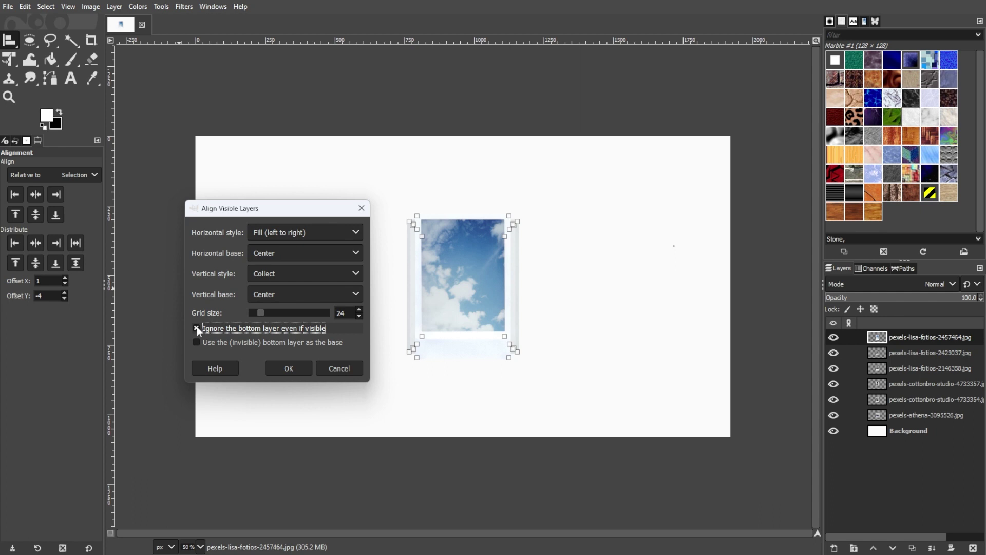
pyautogui.click(196, 340)
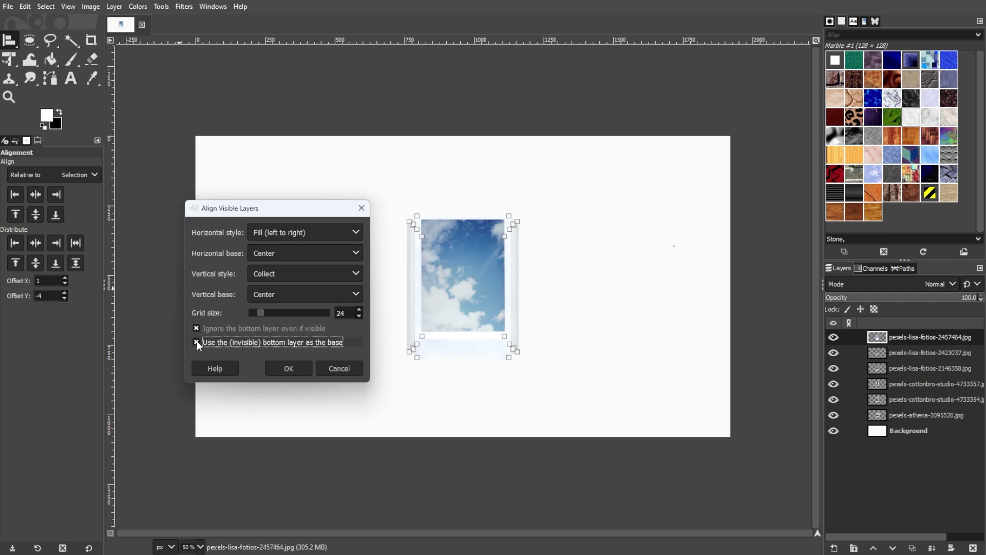
pyautogui.click(294, 255)
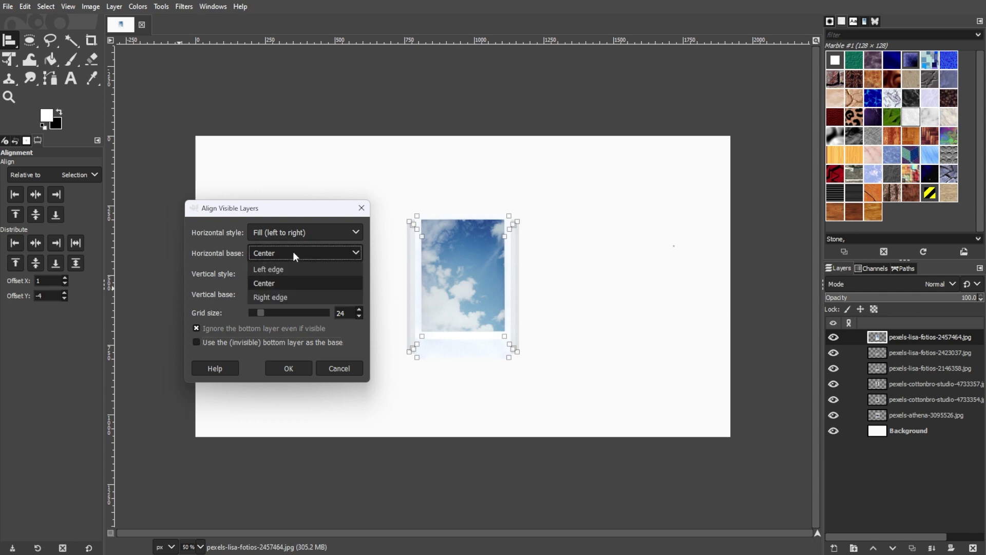
pyautogui.click(281, 270)
pyautogui.click(280, 273)
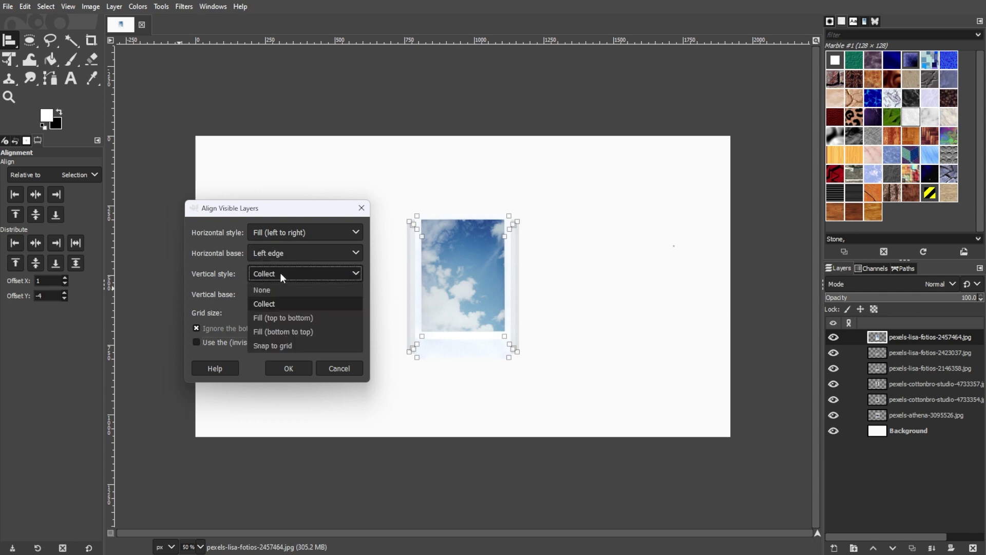
pyautogui.click(280, 346)
pyautogui.click(285, 294)
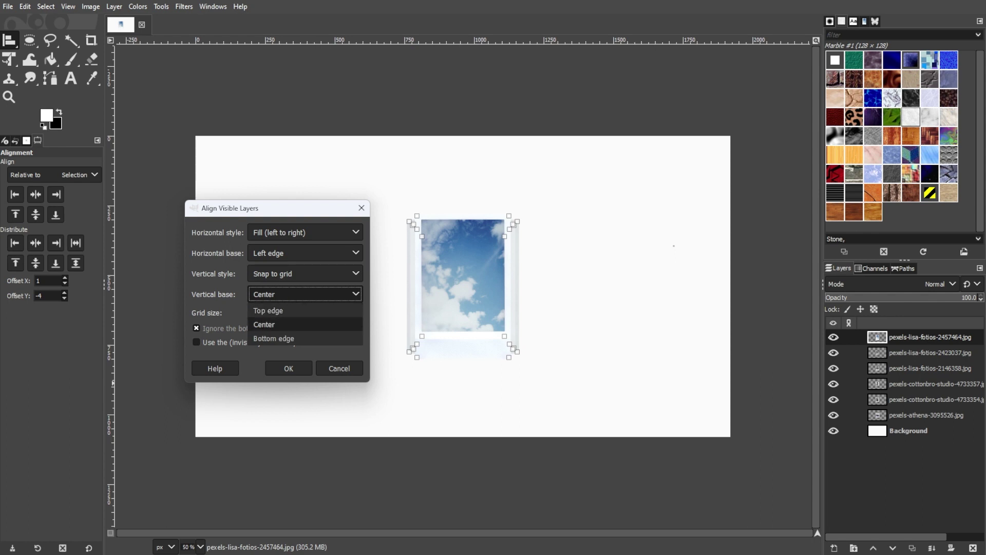
pyautogui.click(277, 311)
pyautogui.click(288, 368)
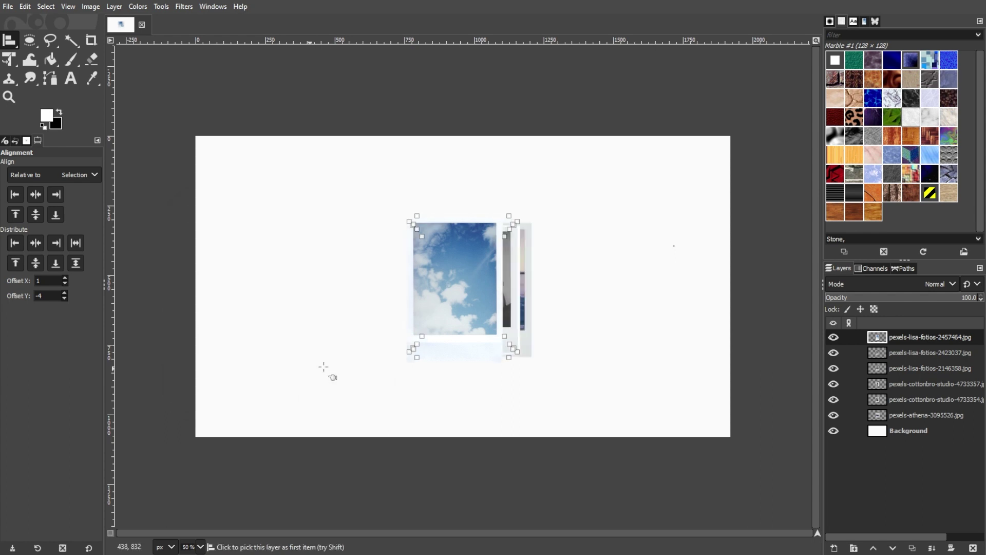
# Spread the stacked photos across the canvas with the Move tool, from the sky photo at the left to the coastline photo at the right.
pyautogui.click(9, 40)
pyautogui.moveTo(428, 282); pyautogui.dragTo(233, 283)
pyautogui.moveTo(428, 291); pyautogui.dragTo(339, 288)
pyautogui.moveTo(529, 291); pyautogui.dragTo(662, 284)
pyautogui.click(8, 6)
pyautogui.click(467, 478)
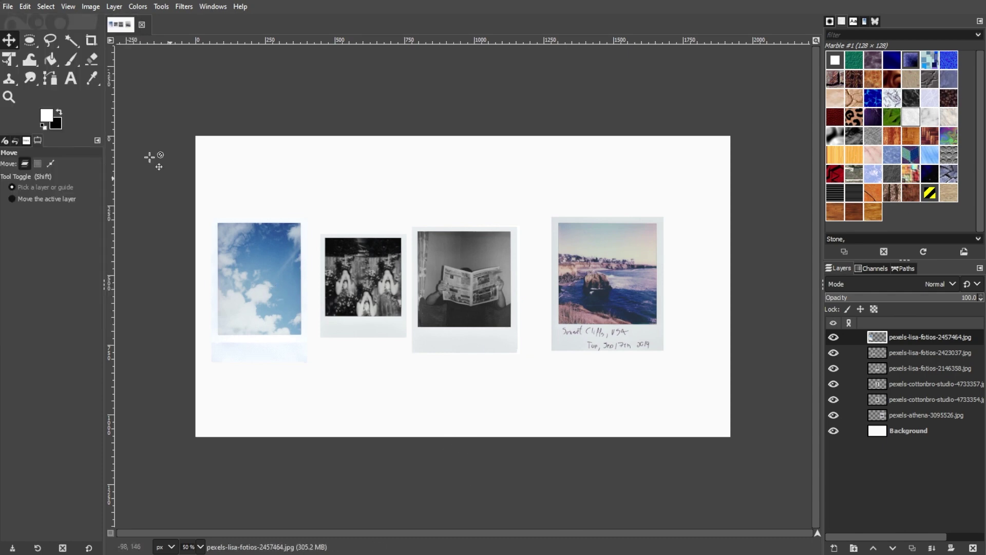
# Select all the spread-out photos with the Alignment tool and distribute them evenly in the horizontal direction.
pyautogui.press('q')
pyautogui.moveTo(203, 206); pyautogui.dragTo(683, 370)
pyautogui.click(76, 243)
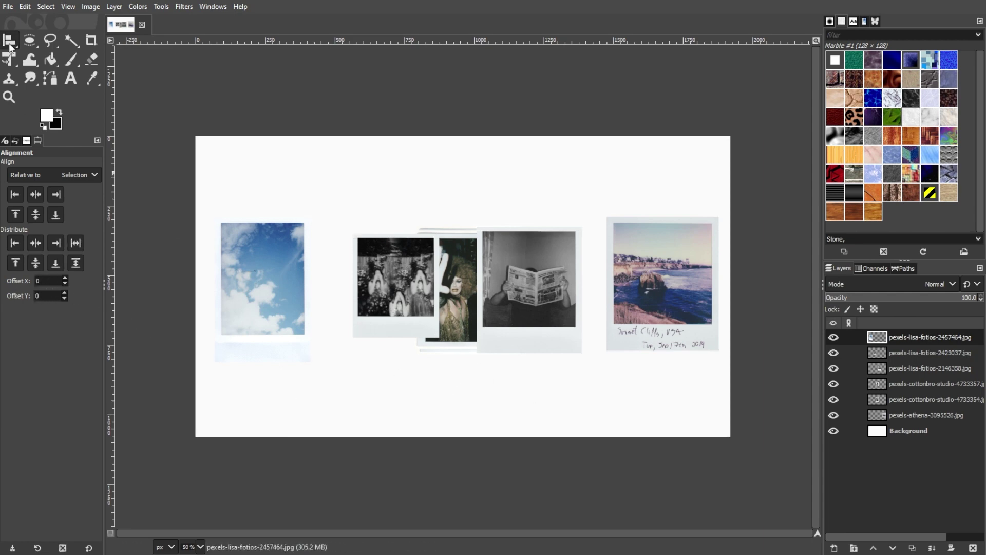
# Move the sky, mirrored black-and-white and raised-hand photos into an upper row with the Move tool, and the blonde portrait to the lower-left corner.
pyautogui.click(8, 40)
pyautogui.moveTo(398, 284); pyautogui.dragTo(346, 269)
pyautogui.moveTo(445, 285); pyautogui.dragTo(434, 275)
pyautogui.moveTo(267, 284); pyautogui.dragTo(264, 222)
pyautogui.moveTo(343, 278); pyautogui.dragTo(343, 218)
pyautogui.moveTo(441, 275); pyautogui.dragTo(464, 199)
pyautogui.moveTo(439, 322); pyautogui.dragTo(225, 397)
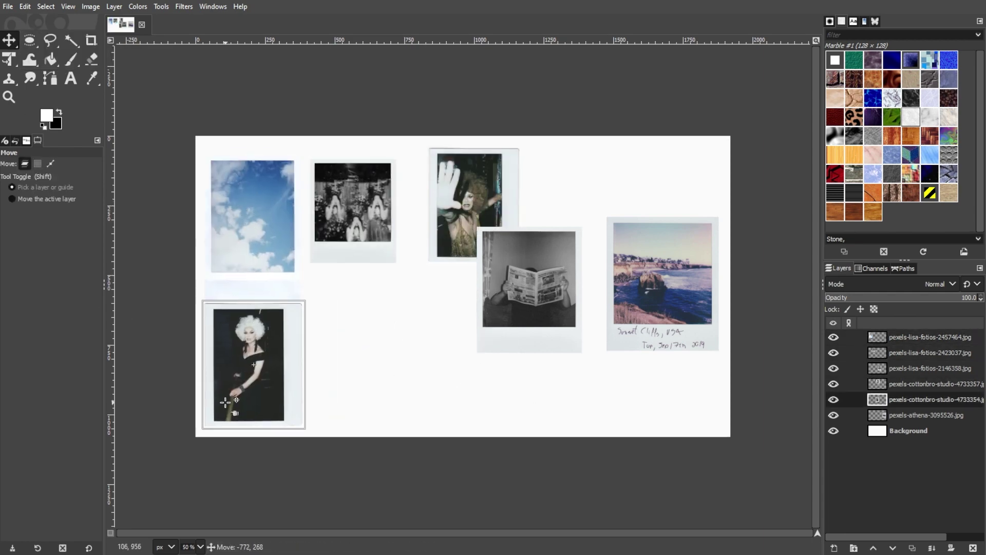
# Rearrange the photos into two rows of three, with the sky photo top centre, the newspaper photo below it and the coastline photo at lower right.
pyautogui.moveTo(257, 221); pyautogui.dragTo(545, 210)
pyautogui.moveTo(344, 219); pyautogui.dragTo(241, 222)
pyautogui.moveTo(547, 218); pyautogui.dragTo(378, 236)
pyautogui.moveTo(462, 205); pyautogui.dragTo(511, 215)
pyautogui.moveTo(529, 308); pyautogui.dragTo(400, 386)
pyautogui.moveTo(376, 218); pyautogui.dragTo(406, 205)
pyautogui.moveTo(659, 272); pyautogui.dragTo(541, 348)
pyautogui.moveTo(555, 210); pyautogui.dragTo(583, 207)
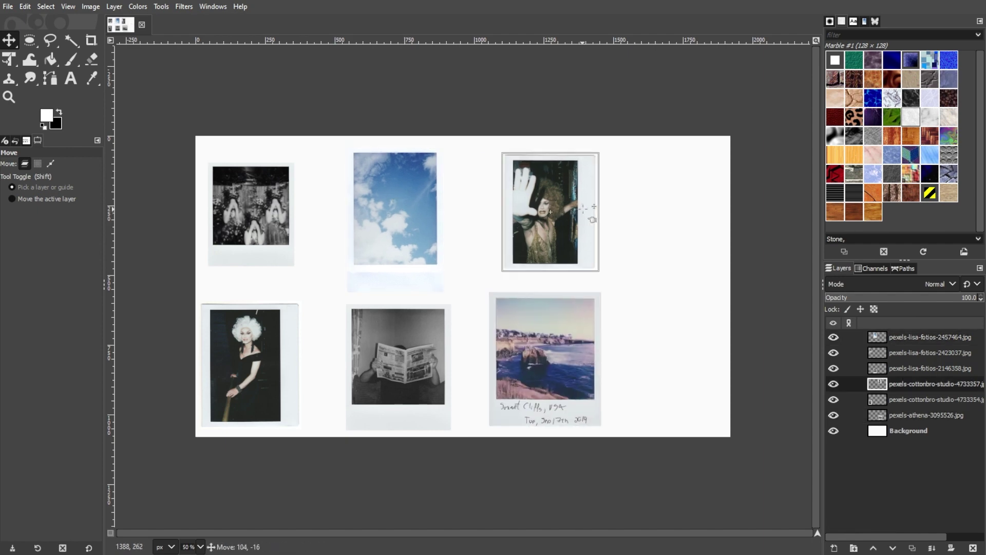
# Spread the two rows across the canvas by shifting the right-column photos outward and nudging the middle and left columns.
pyautogui.moveTo(540, 348); pyautogui.dragTo(617, 352)
pyautogui.moveTo(552, 213); pyautogui.dragTo(627, 209)
pyautogui.moveTo(423, 218); pyautogui.dragTo(449, 215)
pyautogui.moveTo(432, 336); pyautogui.dragTo(454, 332)
pyautogui.moveTo(250, 219); pyautogui.dragTo(258, 217)
pyautogui.moveTo(246, 367); pyautogui.dragTo(253, 363)
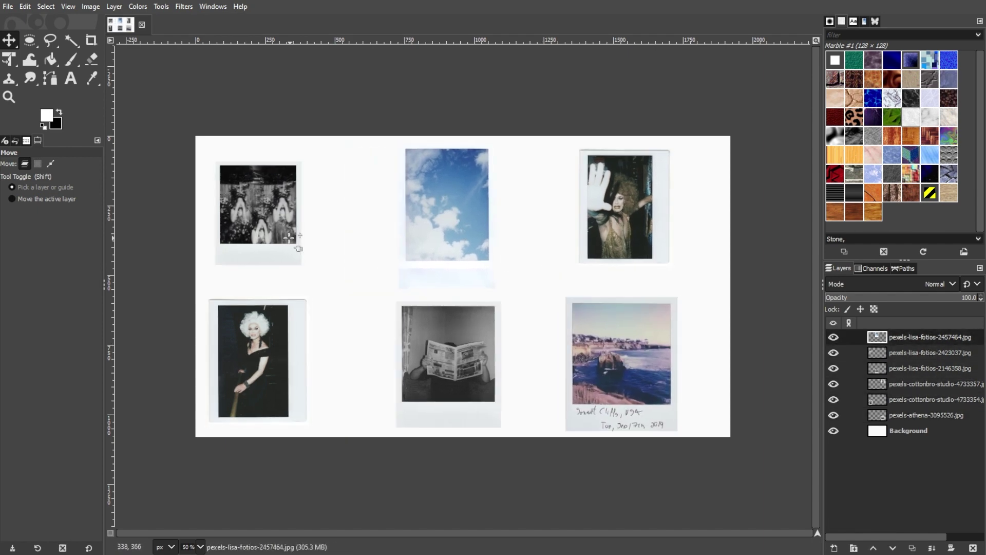
# Select the two photos in the left column together with the Alignment tool.
pyautogui.click(9, 40)
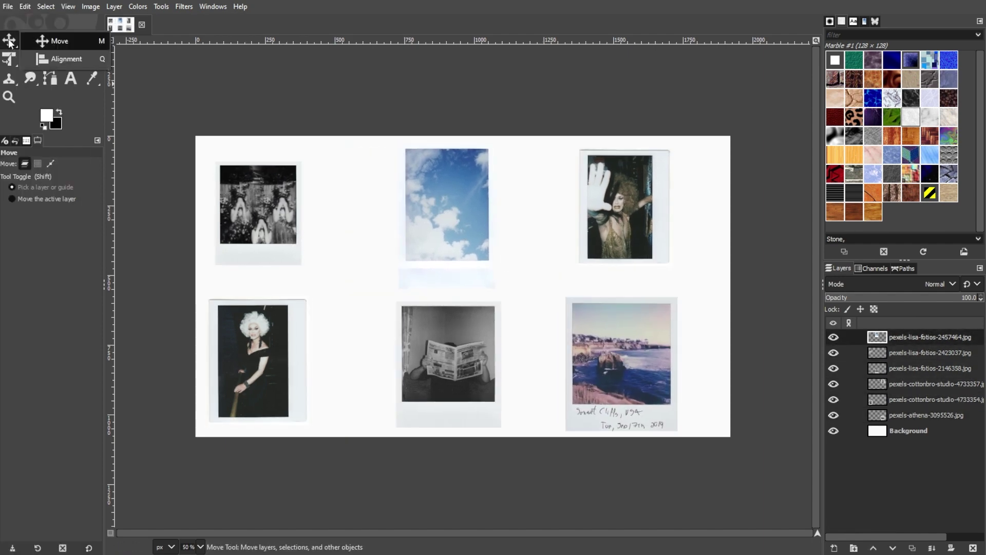
pyautogui.click(66, 59)
pyautogui.click(244, 212)
pyautogui.keyDown('shift'); pyautogui.click(254, 336); pyautogui.keyUp('shift')
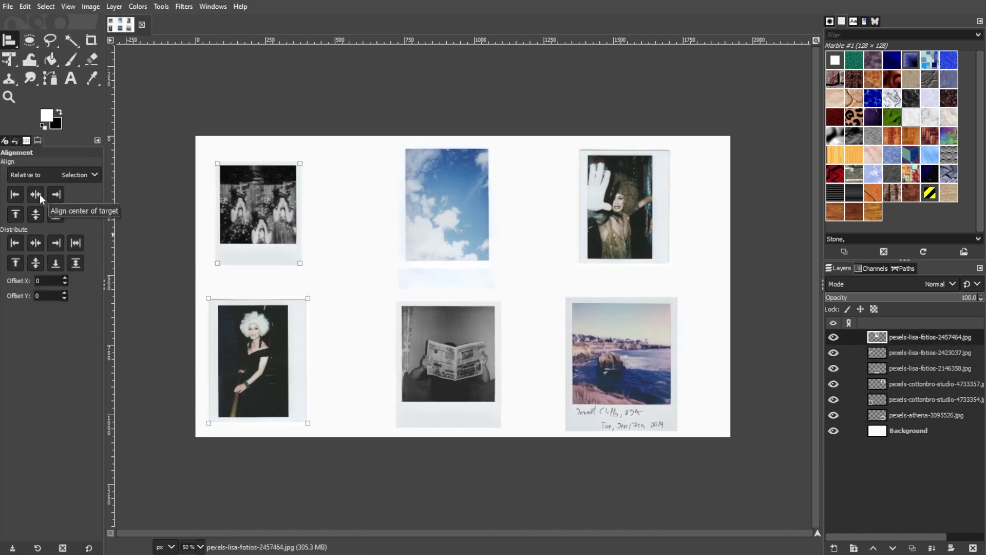
# Try aligning the two left-column photos by their centers and by their left edges, and undo both alignments.
pyautogui.click(40, 194)
pyautogui.click(16, 195)
pyautogui.hotkey('ctrl', 'z')
pyautogui.hotkey('ctrl', 'z')
# Distribute the left edges of the two left-column photos relative to Selection, placing them against the canvas's left edge.
pyautogui.click(55, 175)
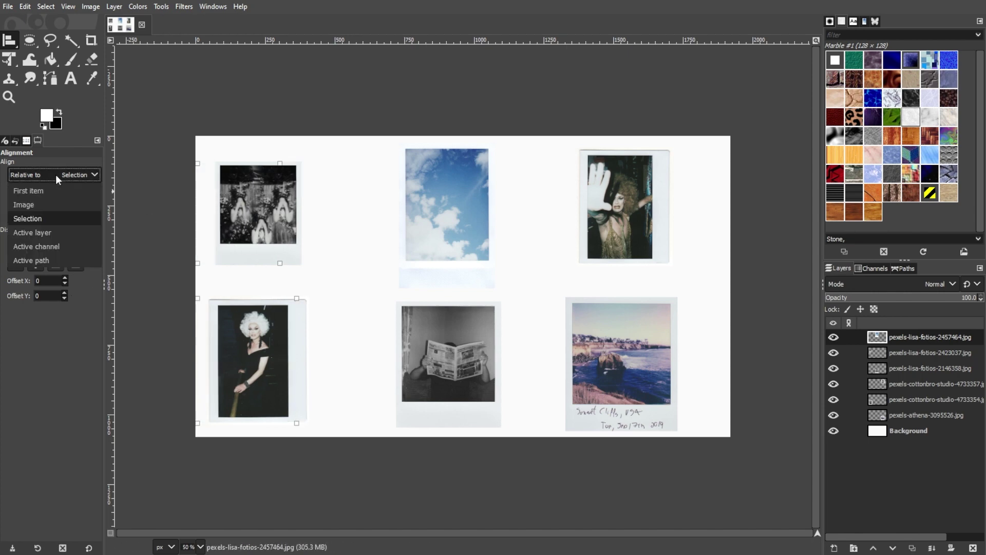
pyautogui.click(55, 218)
pyautogui.click(20, 243)
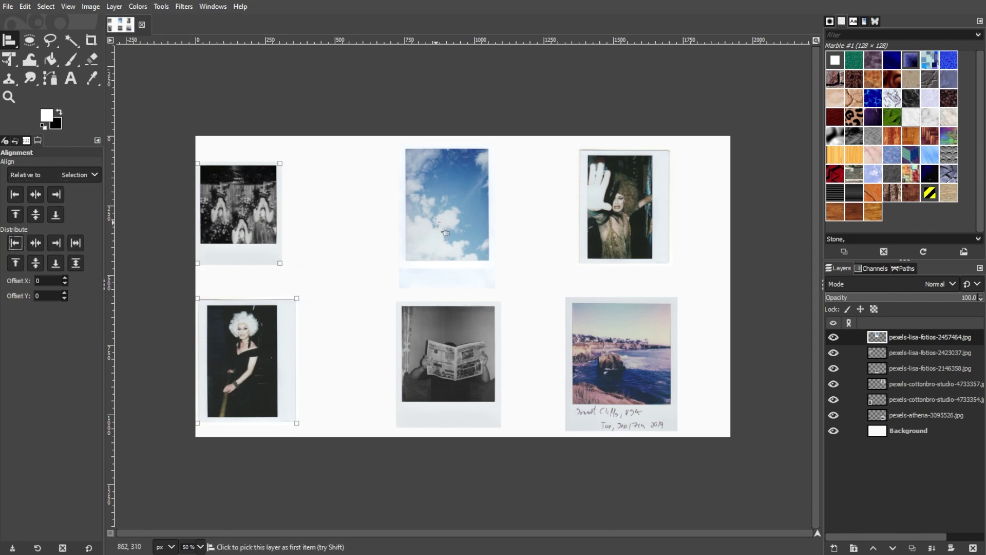
# Select the sky and newspaper photos and distribute their horizontal centers so both sit in the middle of the canvas.
pyautogui.click(445, 229)
pyautogui.keyDown('shift'); pyautogui.click(454, 327); pyautogui.keyUp('shift')
pyautogui.click(40, 243)
# Select the raised-hand and coastline photos and align their right edges with the canvas's right edge.
pyautogui.click(622, 224)
pyautogui.keyDown('shift'); pyautogui.click(611, 339); pyautogui.keyUp('shift')
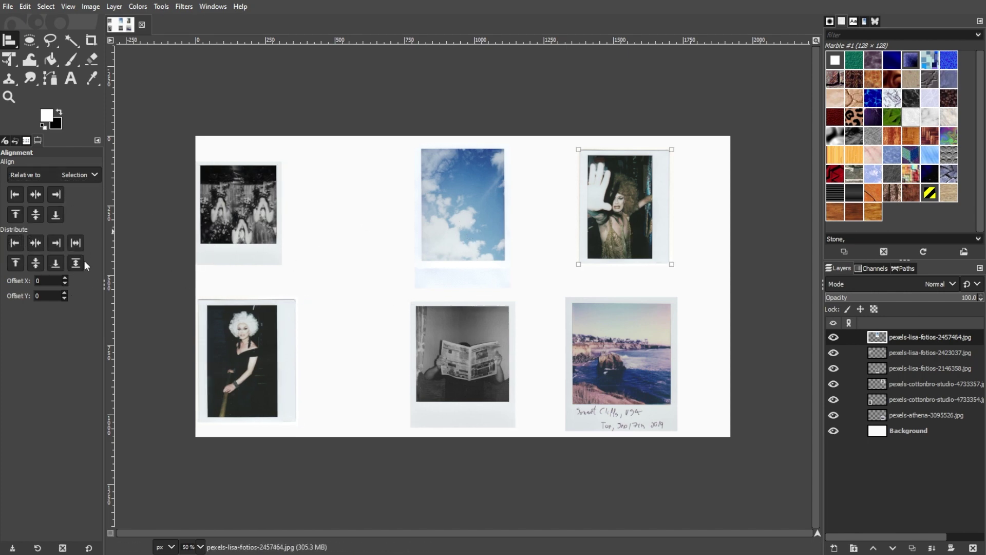
pyautogui.click(56, 195)
# Select the three bottom-row photos and distribute their bottom edges along the bottom of the canvas.
pyautogui.click(252, 344)
pyautogui.keyDown('shift'); pyautogui.click(452, 370); pyautogui.keyUp('shift')
pyautogui.keyDown('shift'); pyautogui.click(660, 374); pyautogui.keyUp('shift')
pyautogui.click(55, 263)
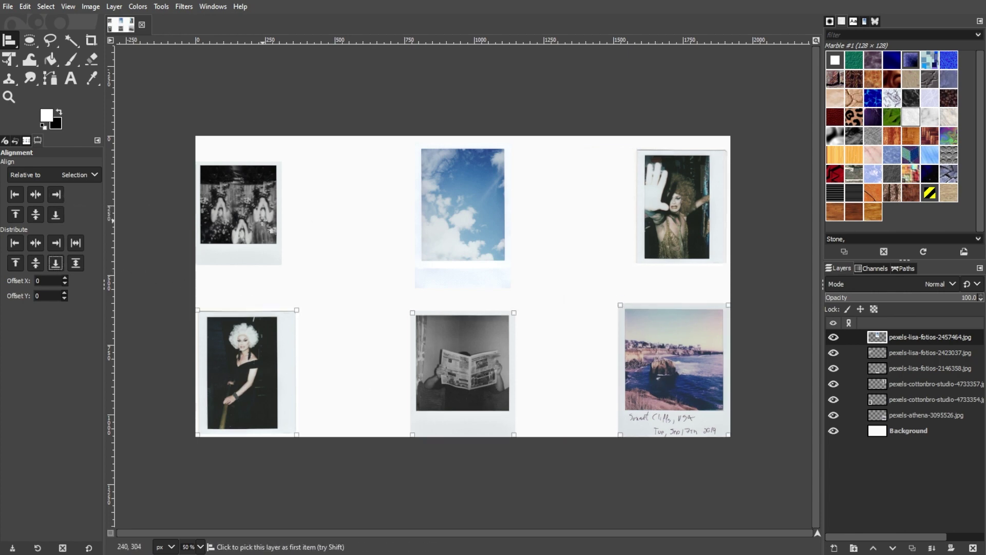
# Select the three top-row photos and distribute their top edges along the top of the canvas.
pyautogui.click(261, 213)
pyautogui.keyDown('shift'); pyautogui.click(462, 210); pyautogui.keyUp('shift')
pyautogui.keyDown('shift'); pyautogui.click(667, 211); pyautogui.keyUp('shift')
pyautogui.click(16, 263)
# Try the horizontal center, right and left alignment options on the top-left photo alone.
pyautogui.click(263, 215)
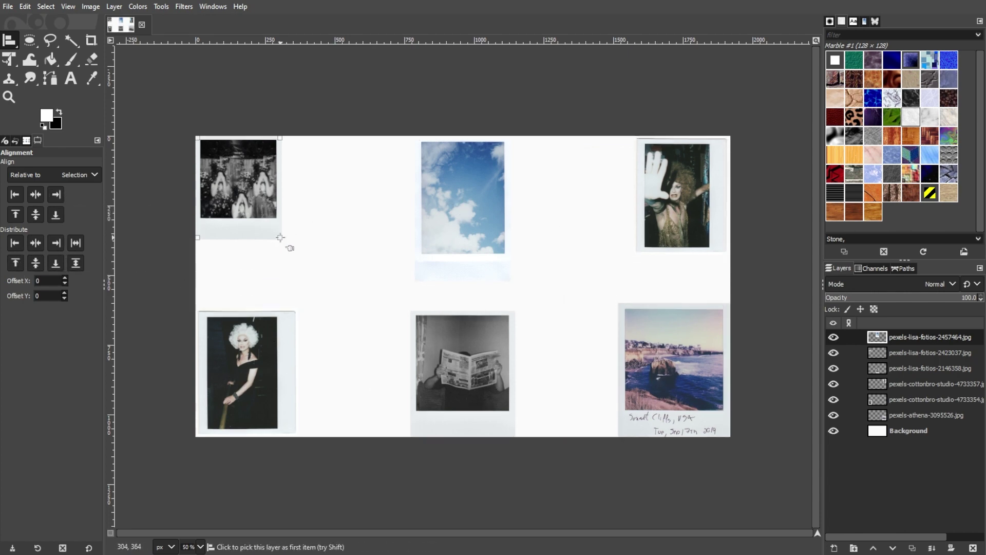
pyautogui.click(39, 241)
pyautogui.click(55, 196)
pyautogui.click(15, 196)
# Try nudging the top-left photo with the Move tool, and undo the move.
pyautogui.click(9, 41)
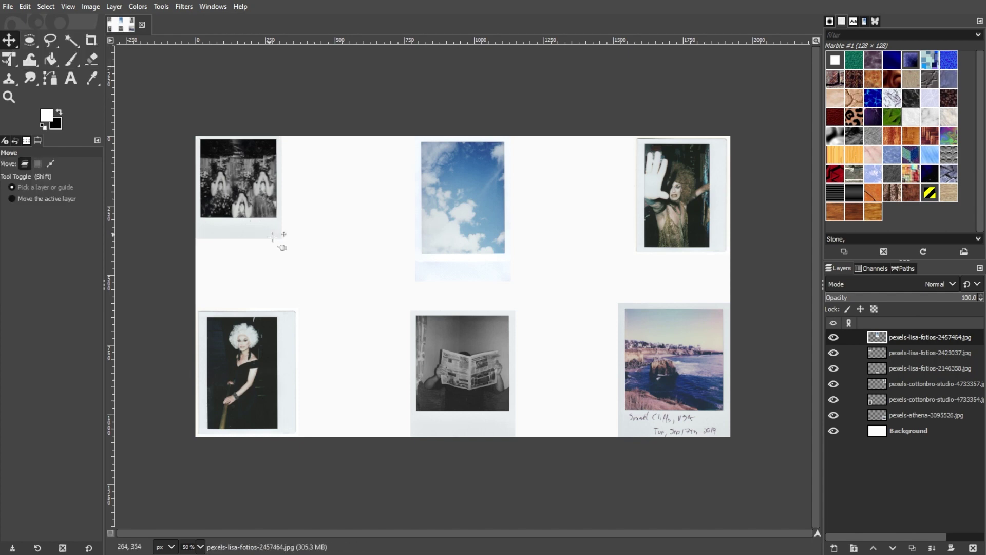
pyautogui.moveTo(272, 235); pyautogui.dragTo(267, 228)
pyautogui.hotkey('ctrl', 'z')
pyautogui.click(848, 487)
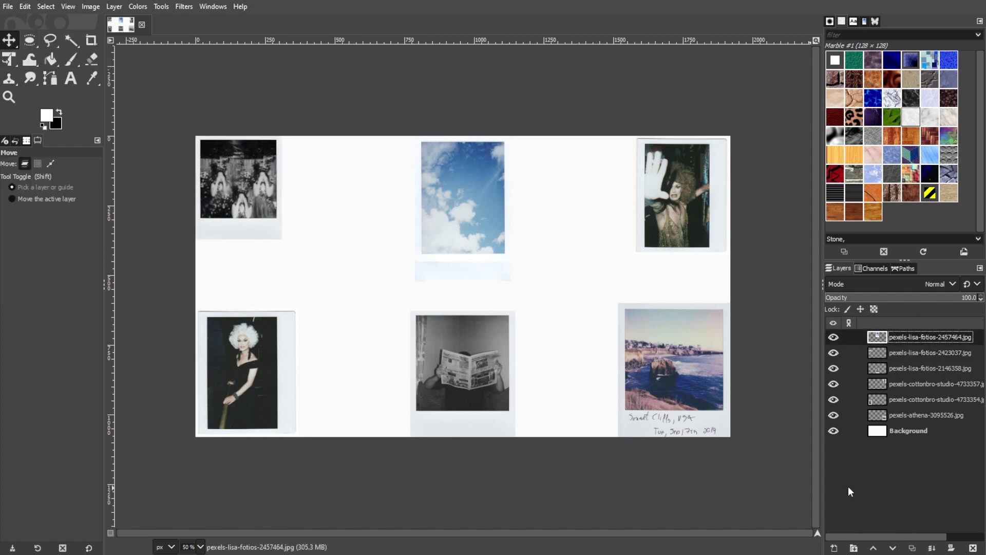